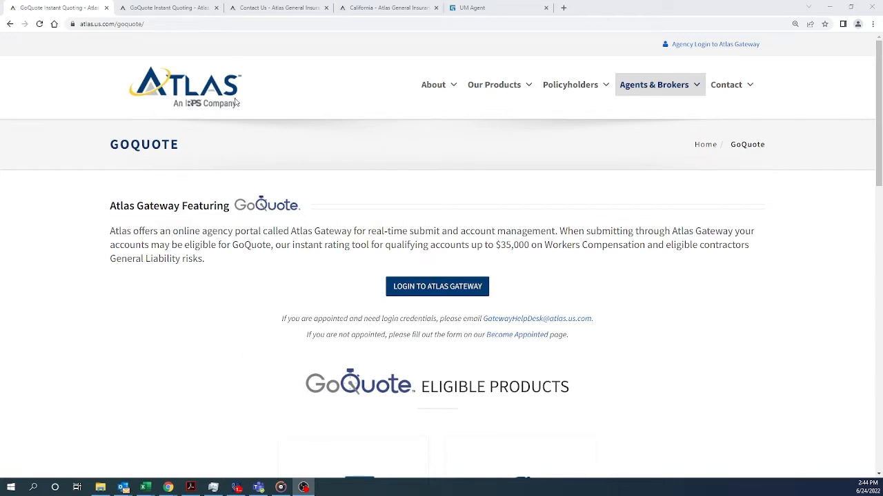
Switch to the GoQuote Instant Quoting tab showing its features, benefits and resources
click(176, 9)
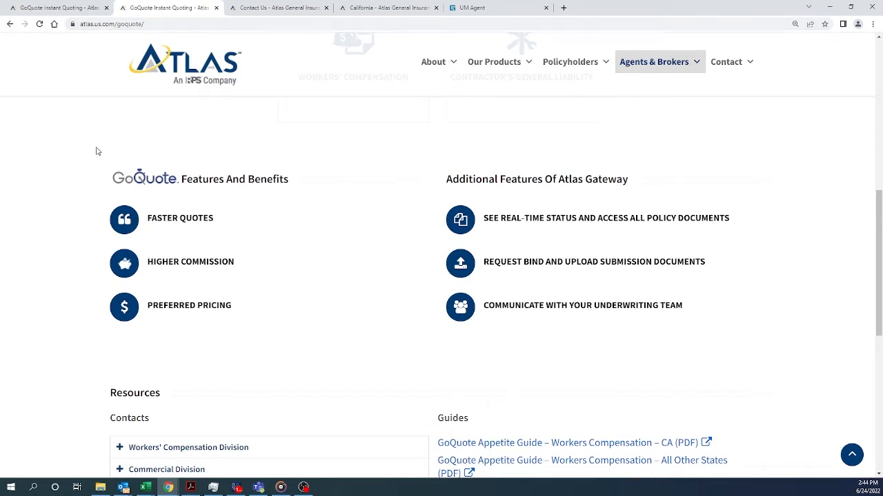
Go through the Contact Us tab to the California products tab with the US map
click(280, 9)
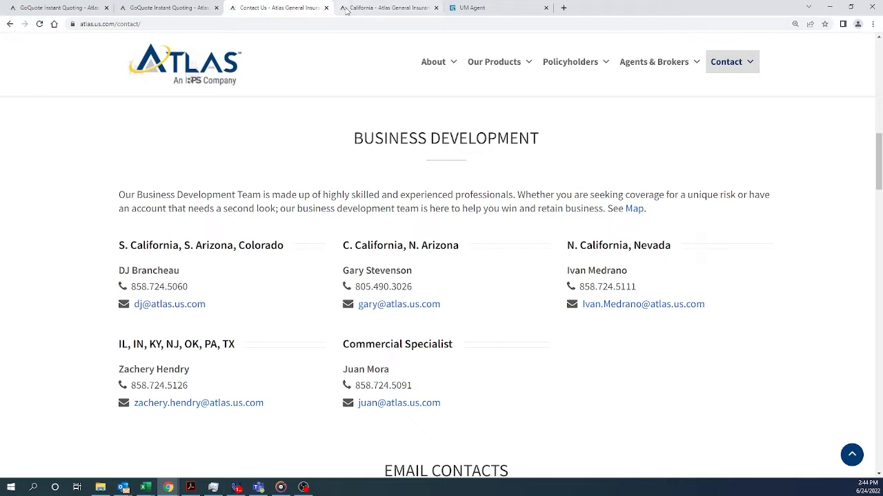
click(371, 9)
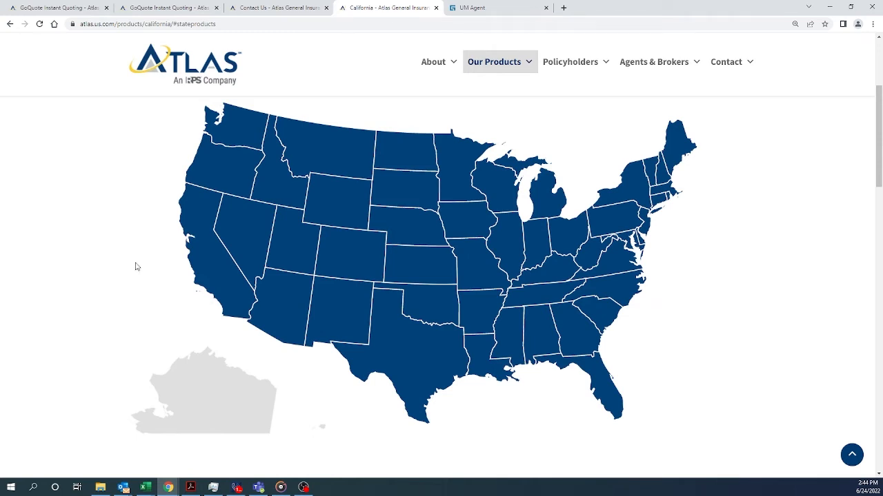
Review What We Write (CA), then switch to the UM Agent My Submissions list
click(203, 274)
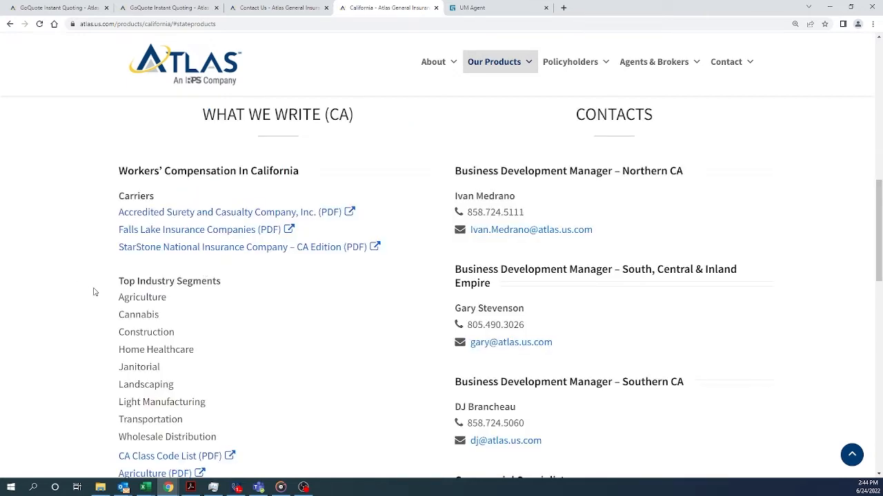
scroll(90, 290, down, 3)
scroll(76, 284, down, 2)
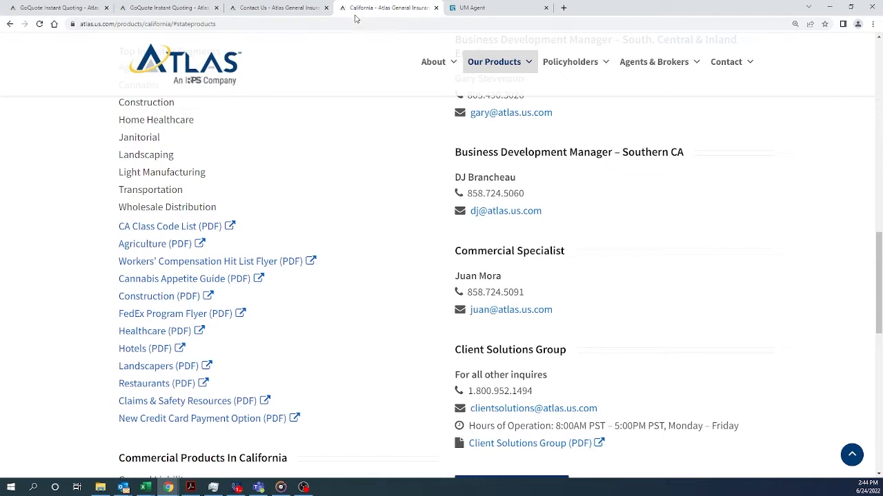
click(492, 11)
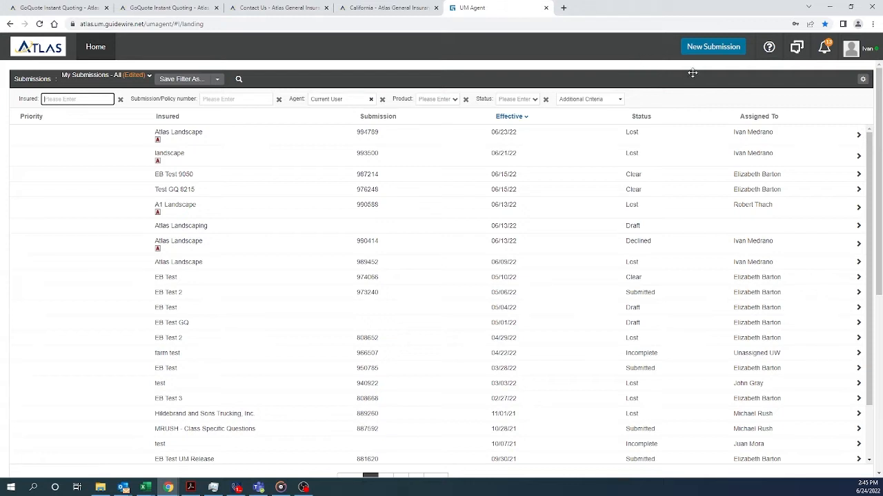
Start a new submission for insured Atlas Landscape with Workers' Compensation checked
click(707, 51)
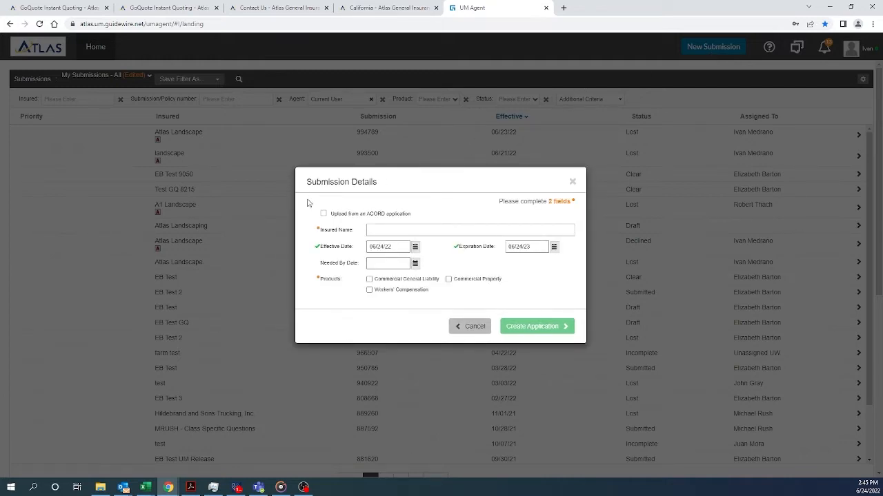
mouse_move(324, 220)
click(381, 231)
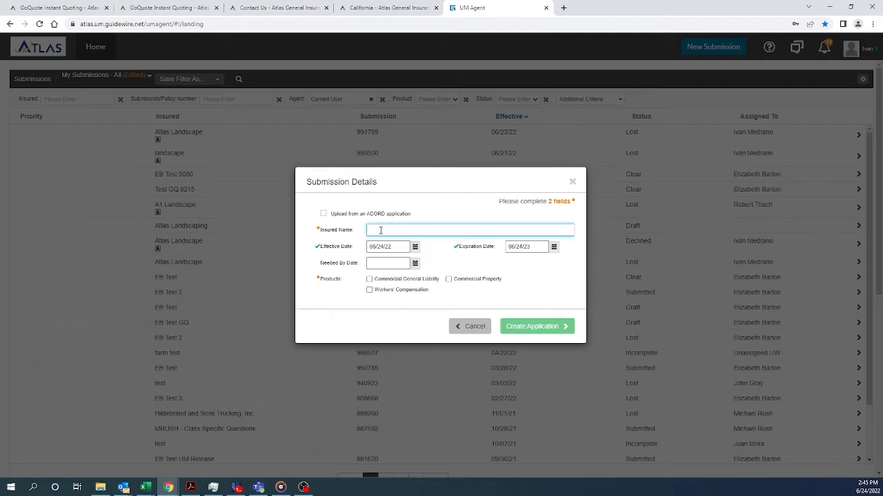
text(Atlas Landscape)
click(369, 290)
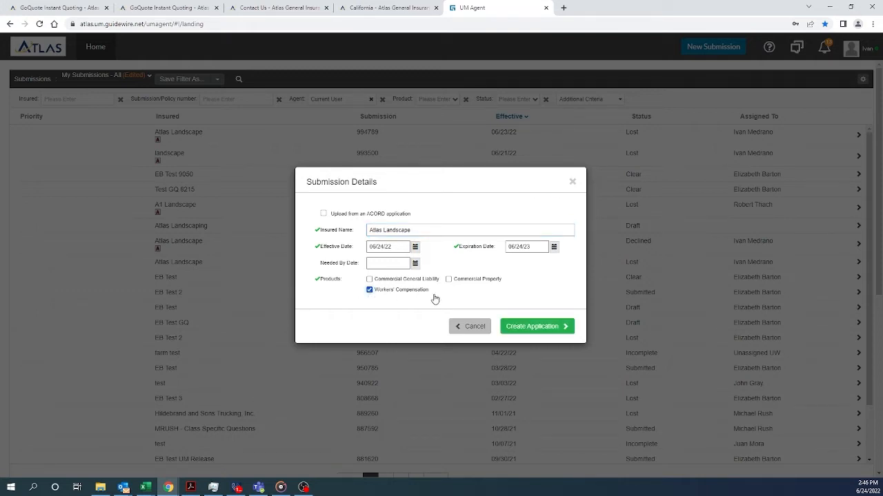
Create the application and enter the mailing street and San Diego zip code
click(535, 327)
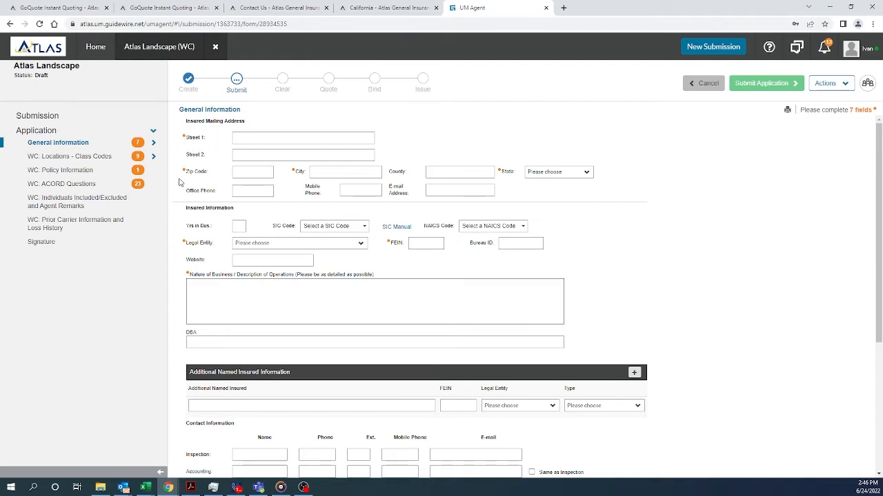
click(244, 139)
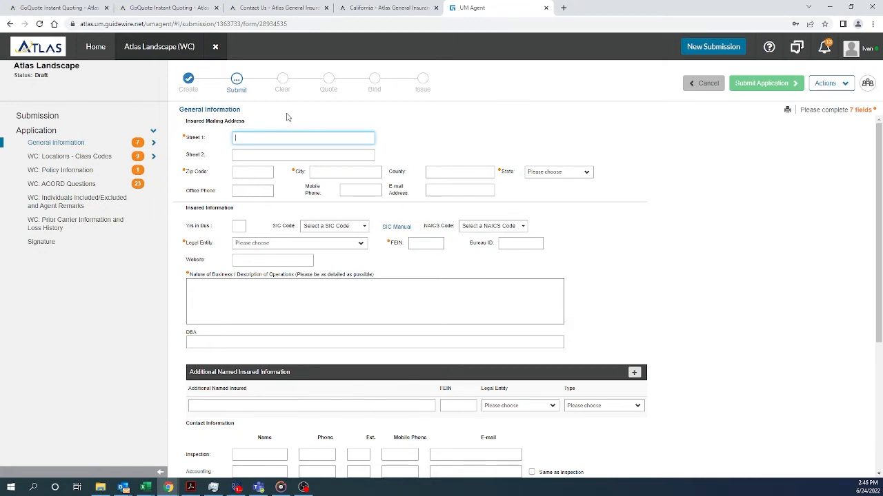
text(1 St.)
click(242, 173)
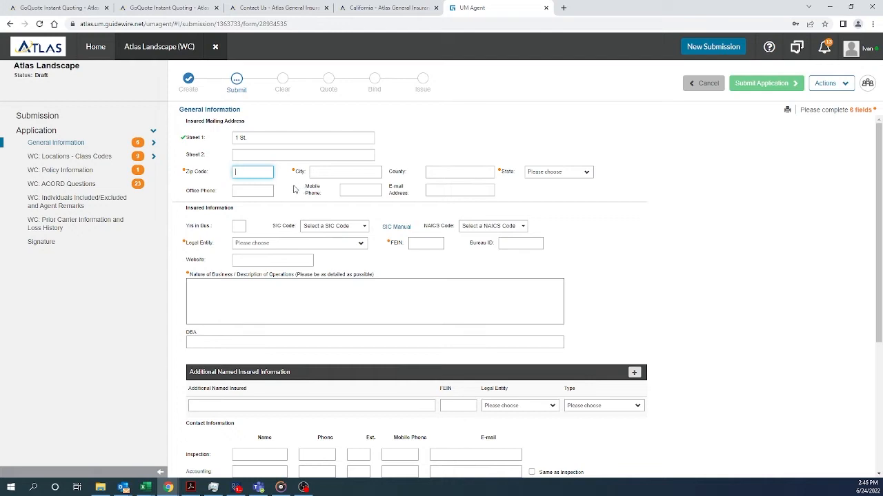
text(92115)
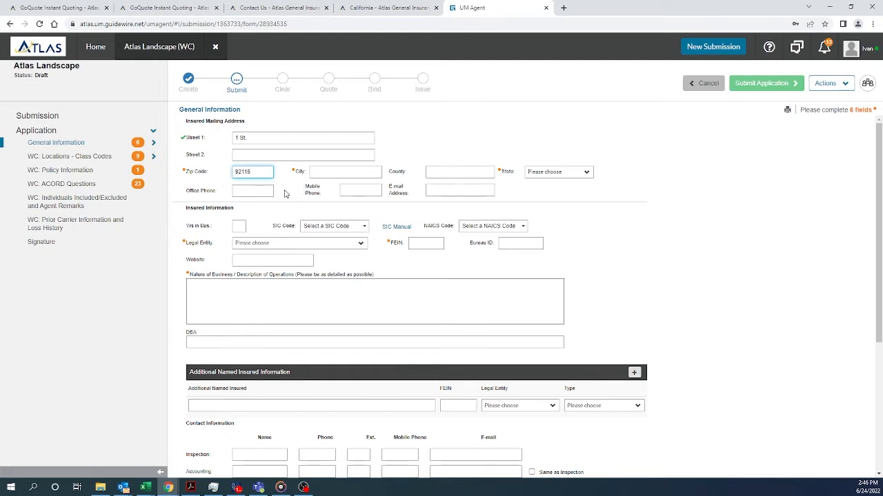
click(288, 191)
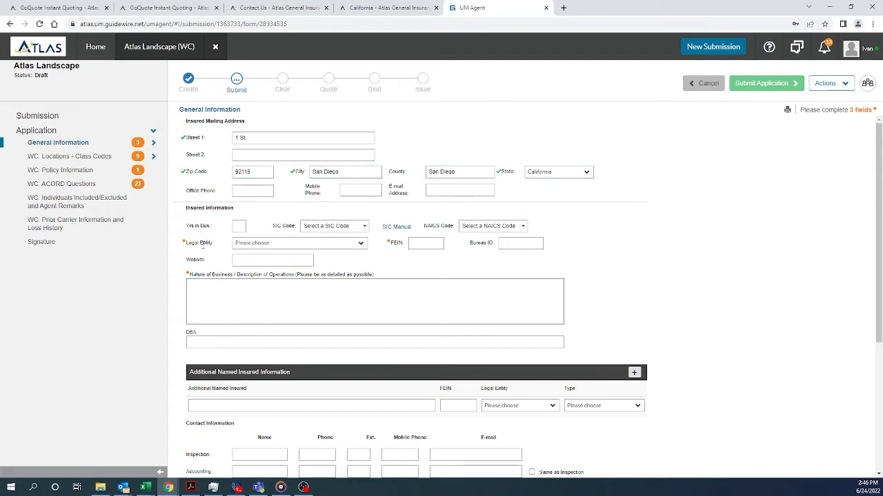
Set the legal entity to Corporation and enter the FEIN
click(360, 245)
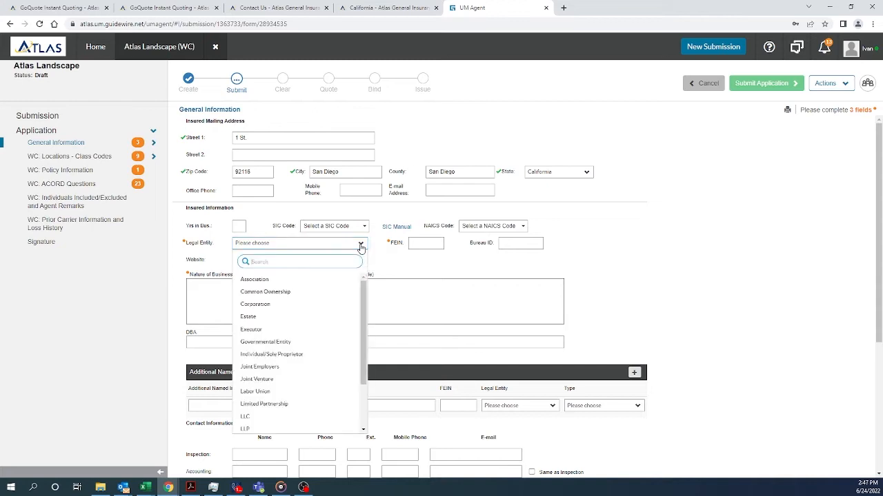
click(269, 304)
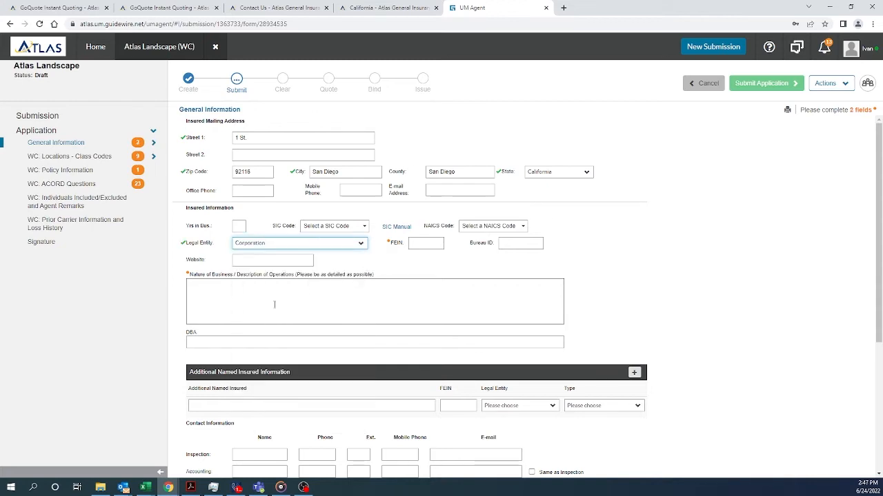
click(418, 244)
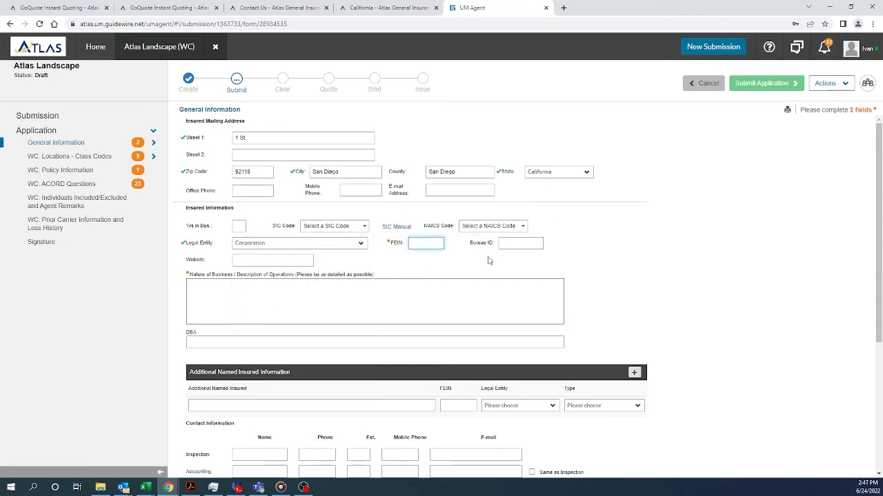
click(590, 232)
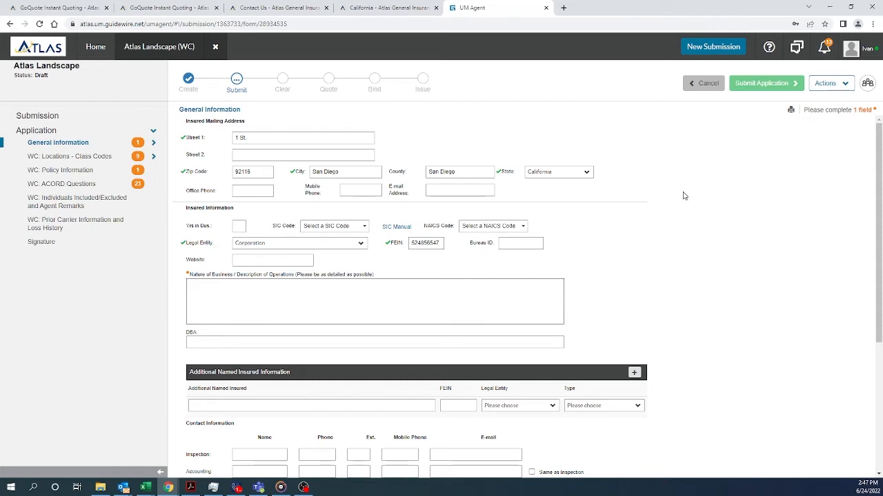
Enter 'Landscape mow and blow no tree trimming' as the nature of business
click(842, 85)
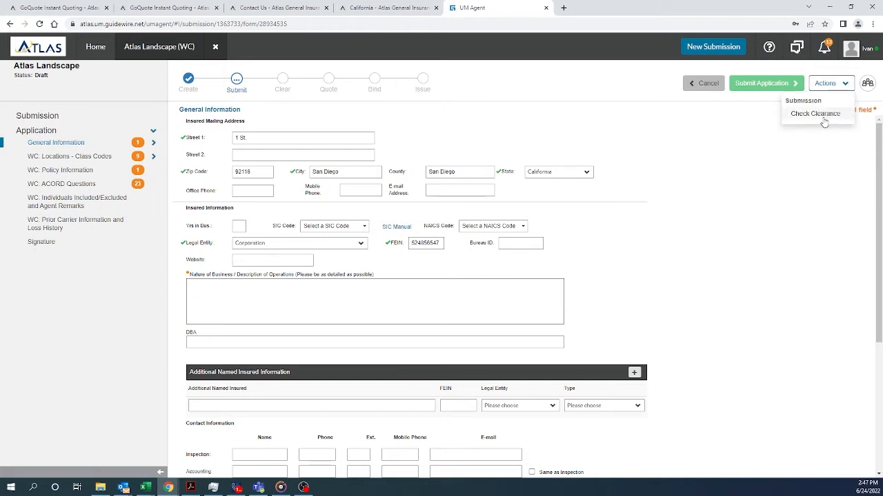
click(740, 140)
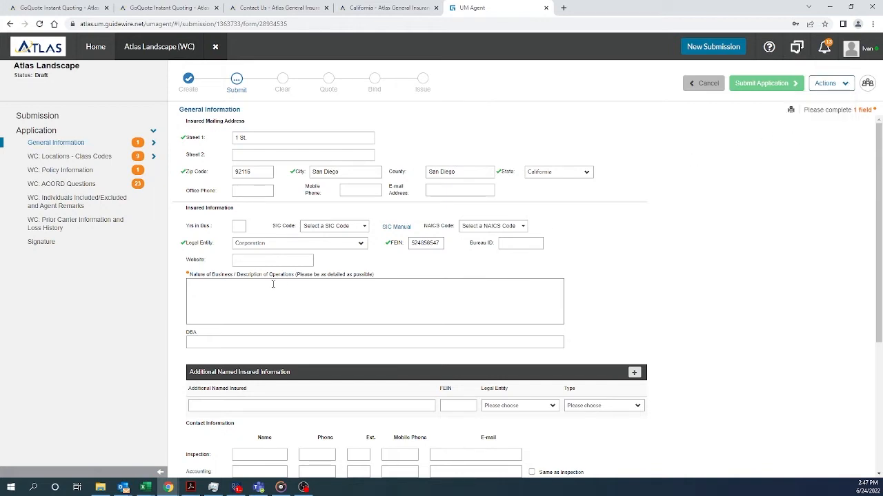
click(193, 288)
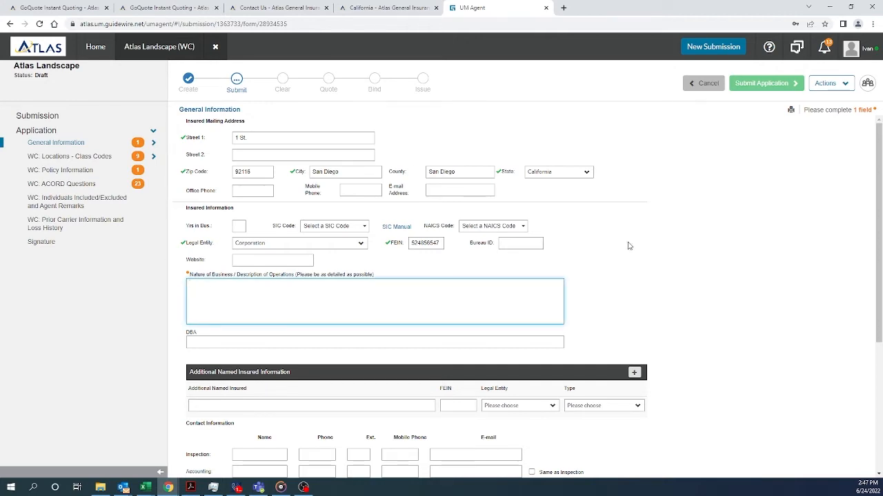
text(Lan)
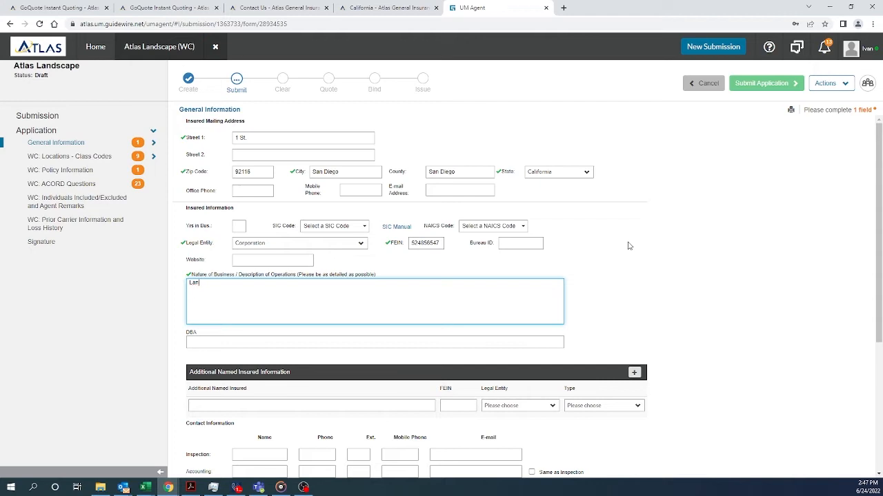
text(dscape  mow and blow no)
text(tree tr)
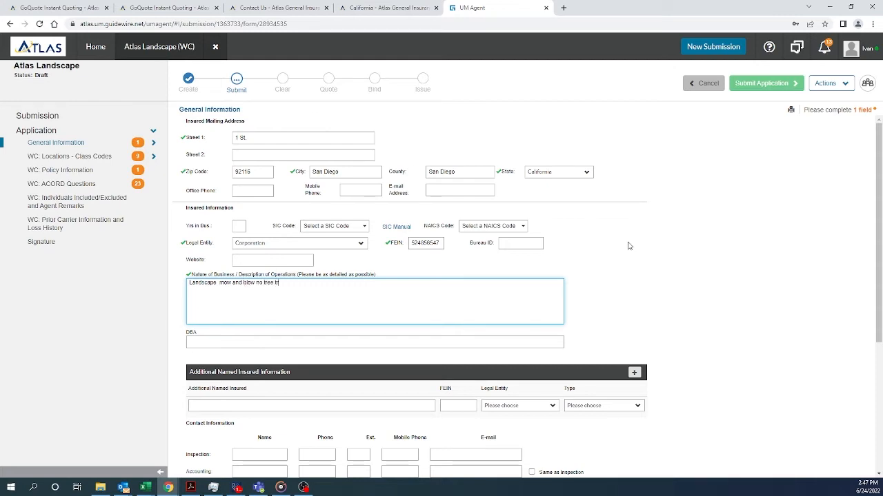
text(imming)
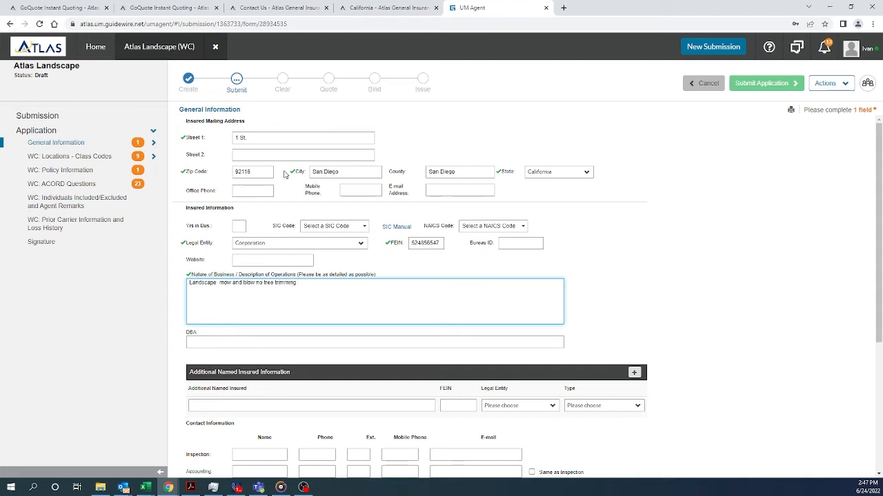
click(623, 259)
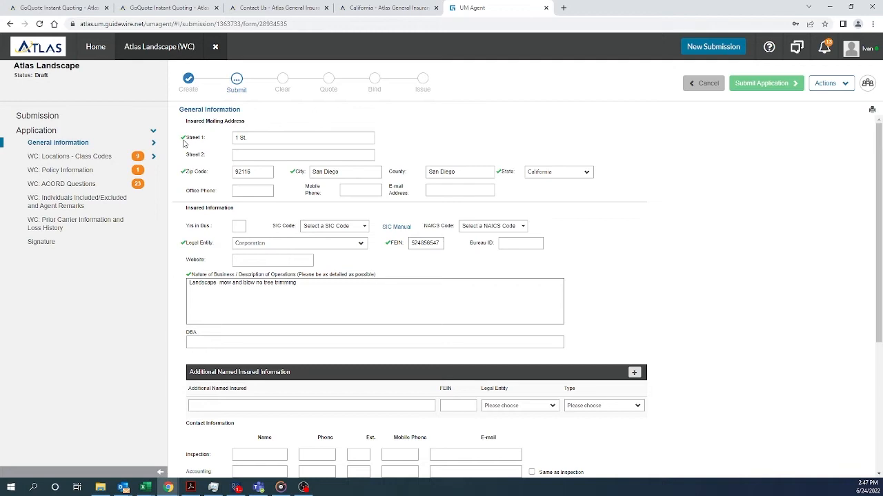
click(77, 157)
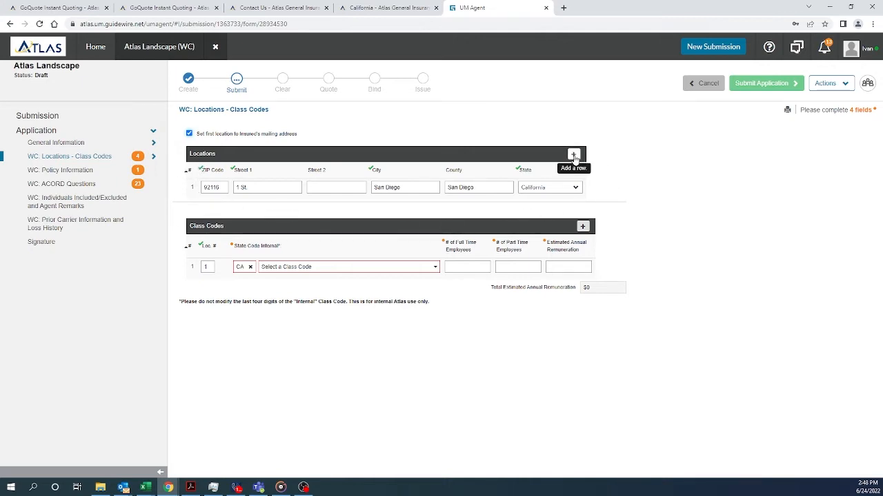
click(573, 155)
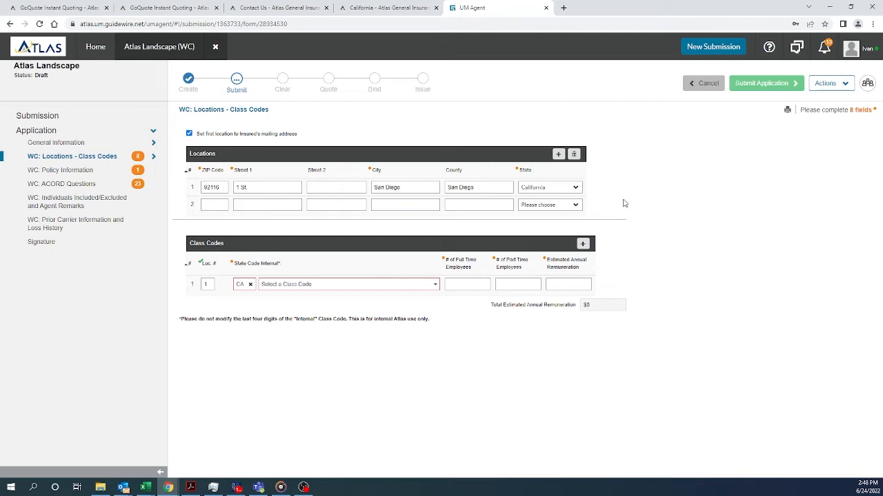
click(574, 155)
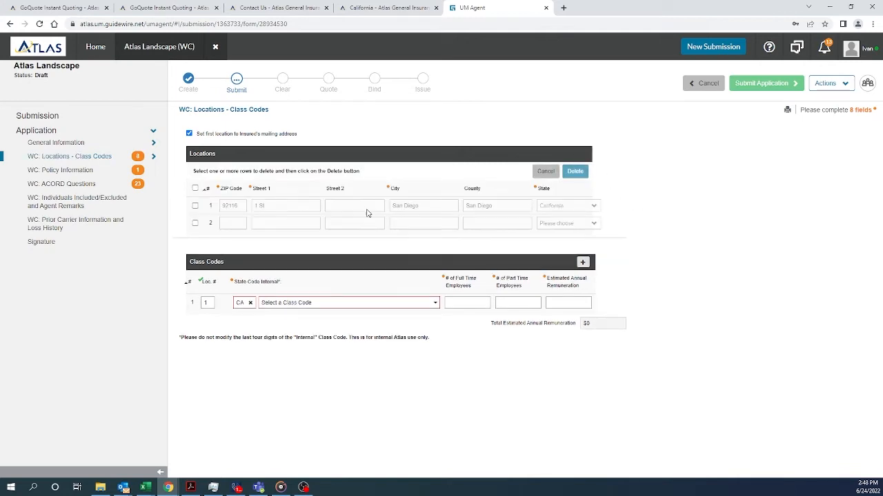
click(195, 223)
click(575, 172)
click(420, 282)
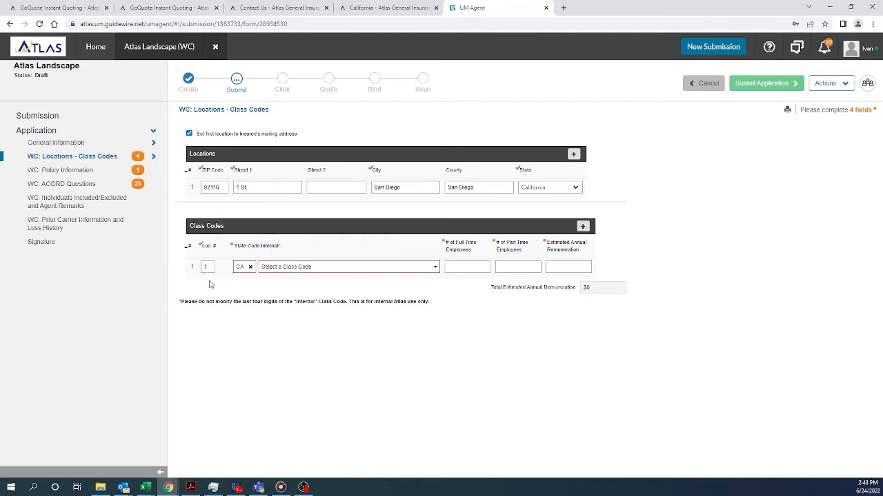
Add class code 0042-359 Landscape Gardening with 1 full-time employee and $50,000 remuneration
click(325, 267)
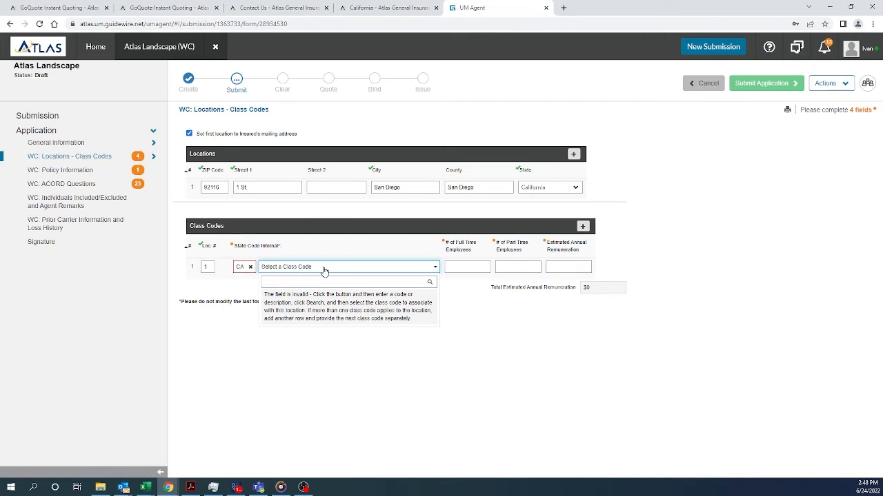
text(0042)
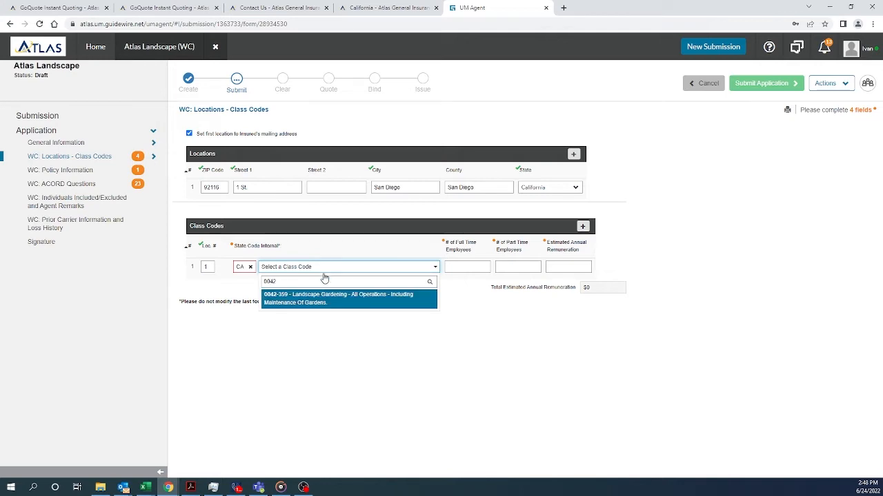
click(321, 299)
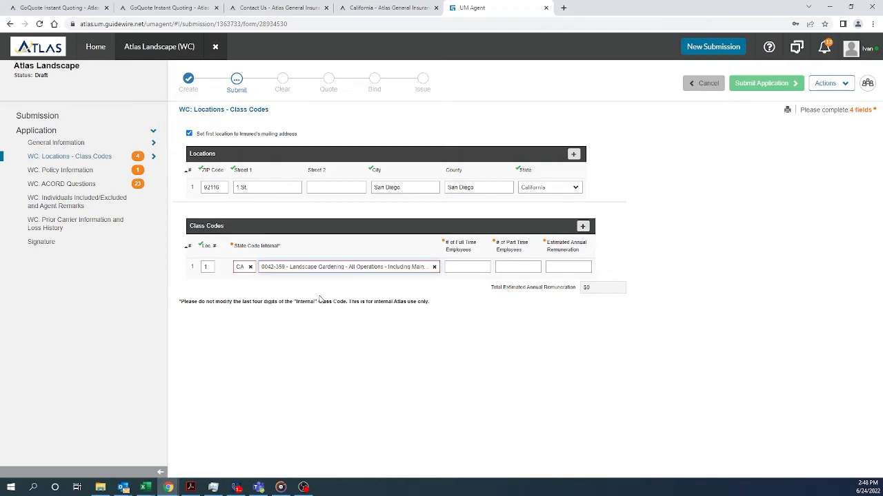
click(458, 268)
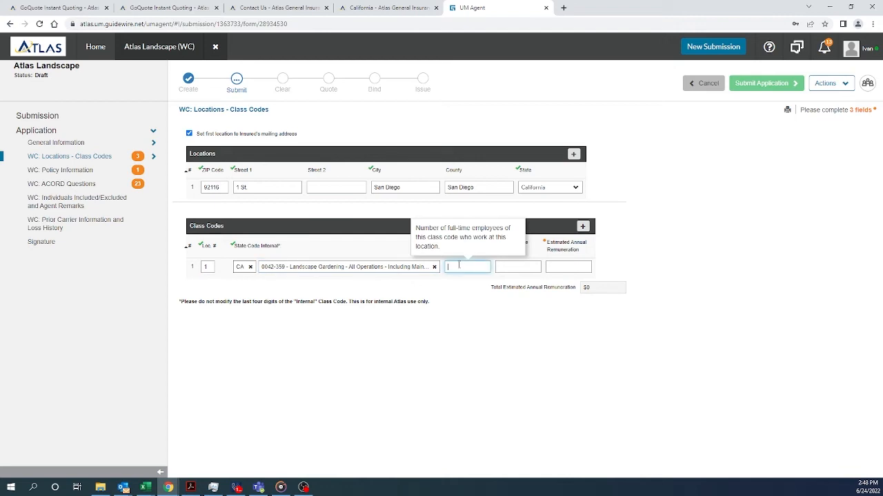
click(513, 266)
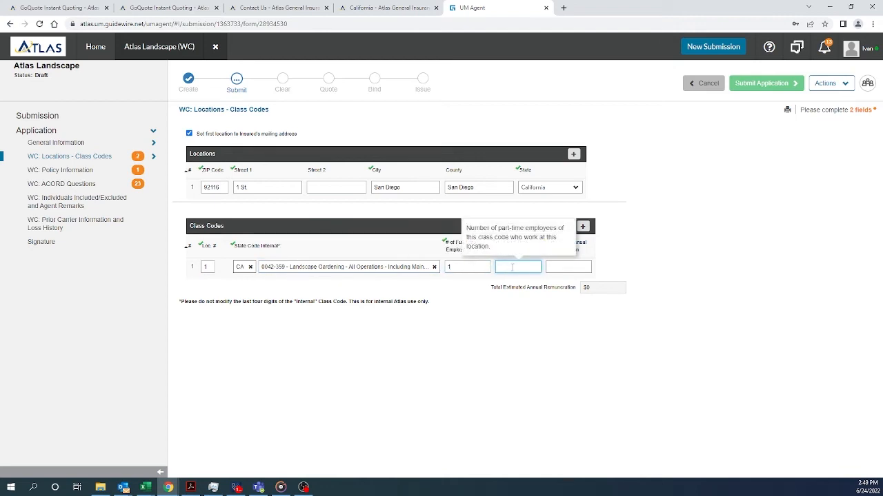
click(560, 267)
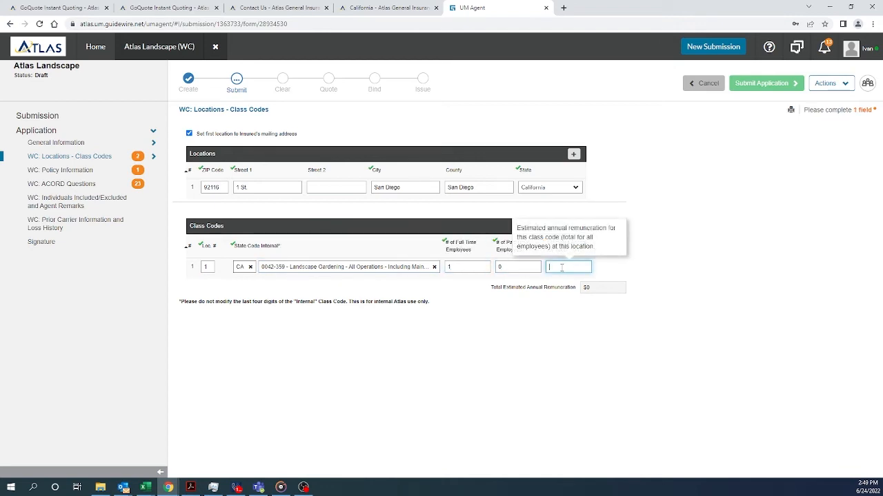
click(616, 272)
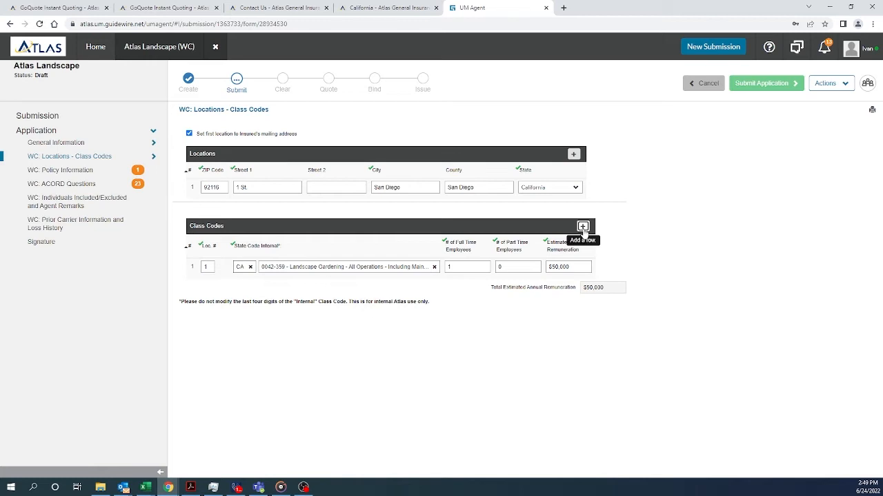
Add a location 1 row for 8810-140 Clerical Office: 1 full-time, 0 part-time, $50,000
click(582, 228)
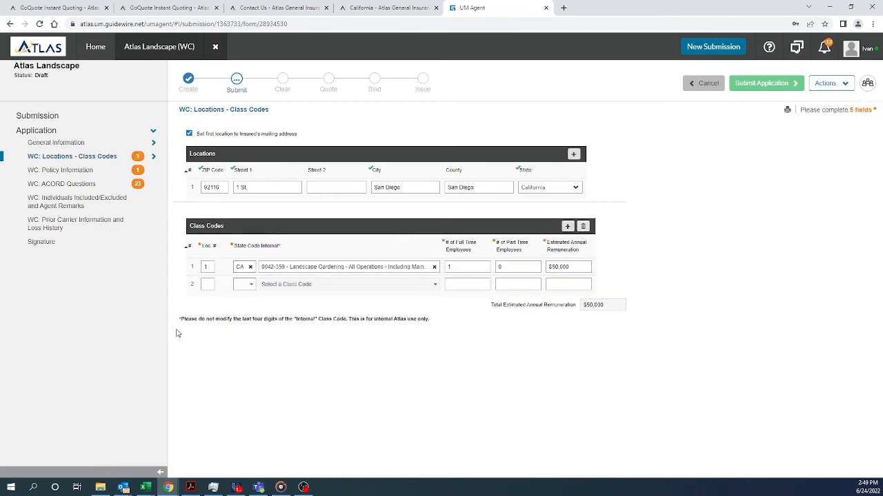
click(208, 285)
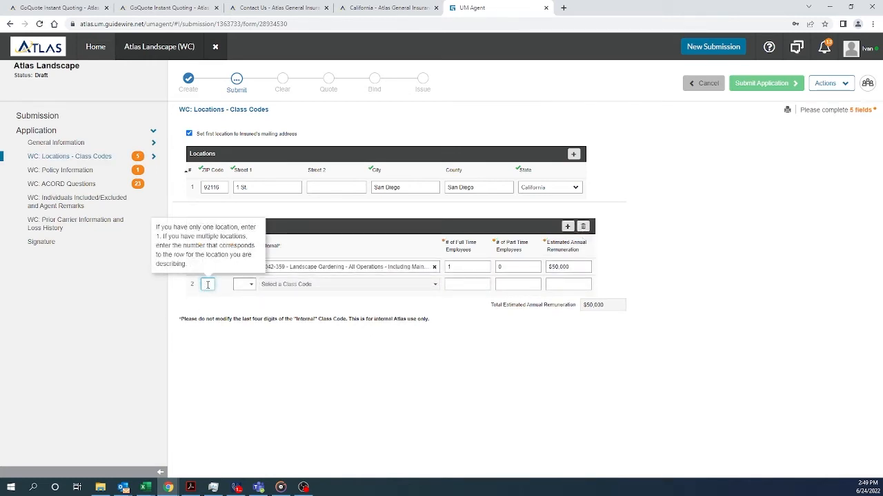
text(1)
click(221, 301)
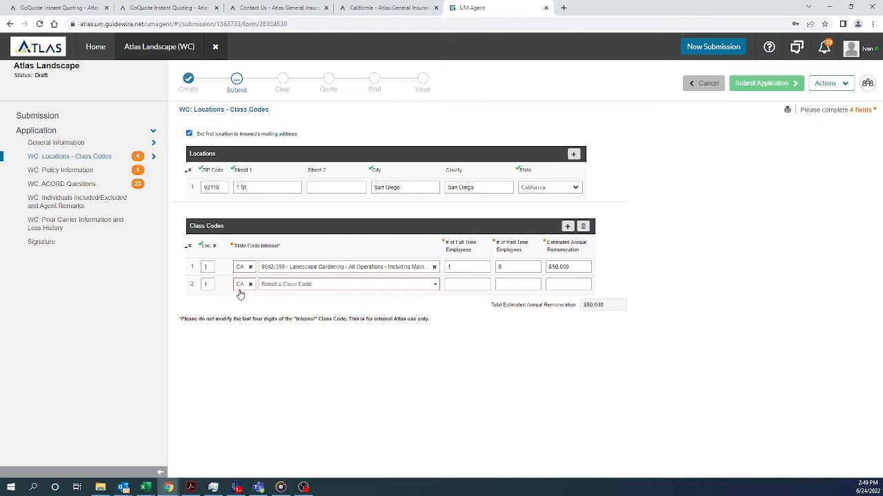
click(330, 290)
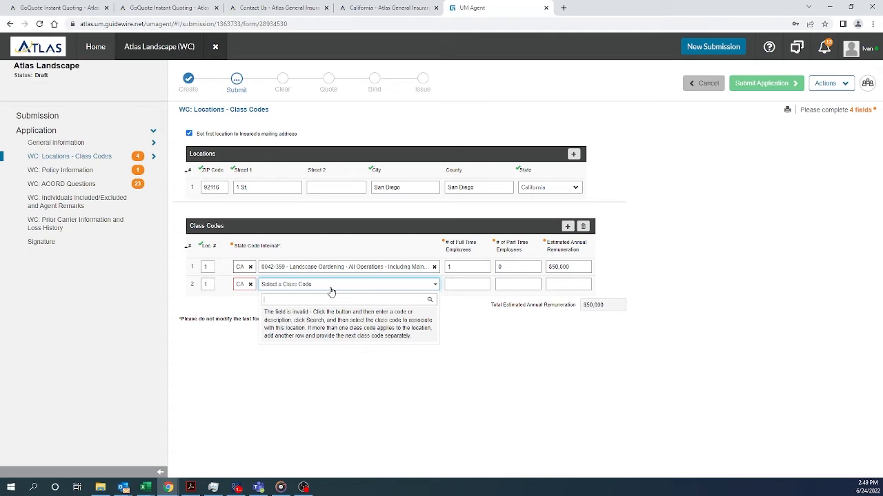
text(cle)
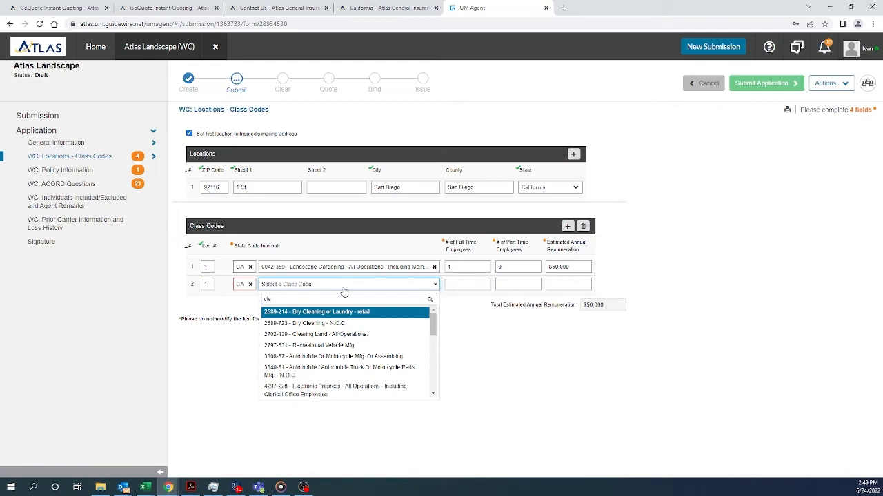
text(r)
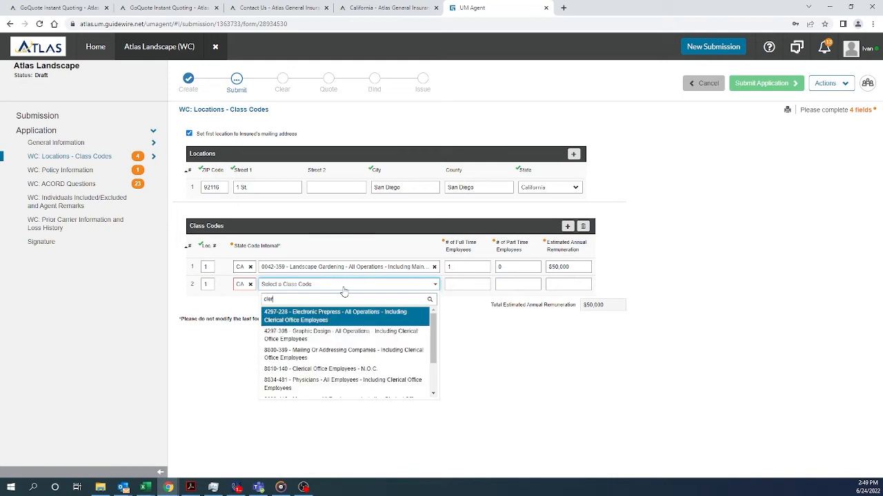
click(325, 371)
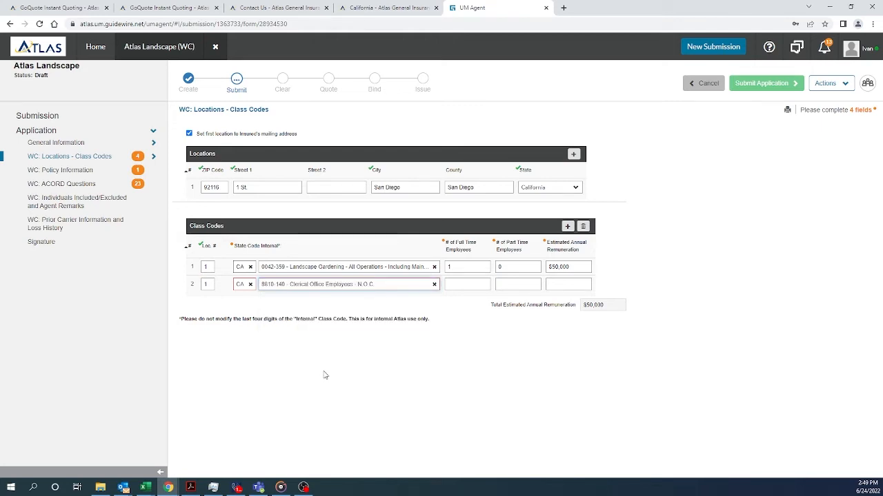
click(461, 283)
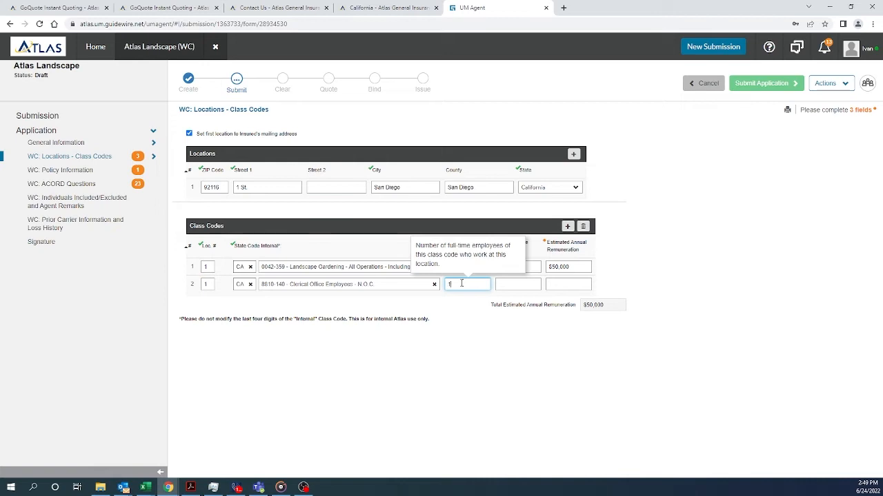
text(1)
click(507, 284)
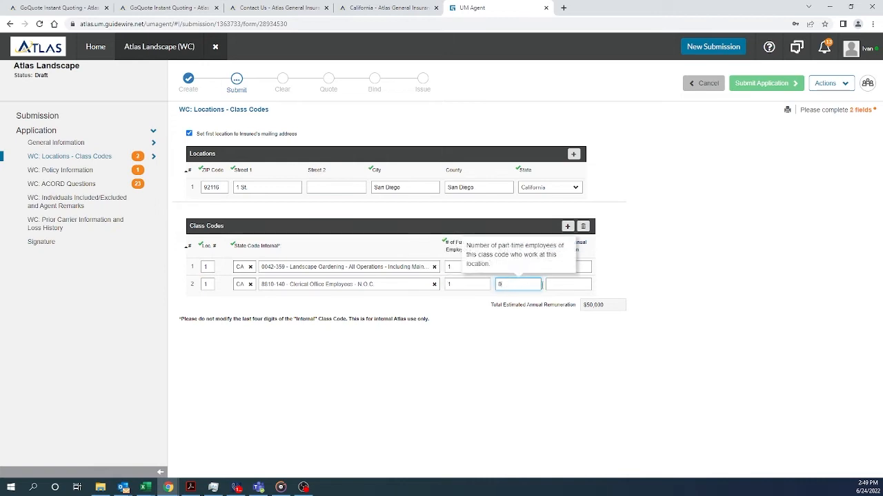
text(0)
click(569, 285)
text(50)
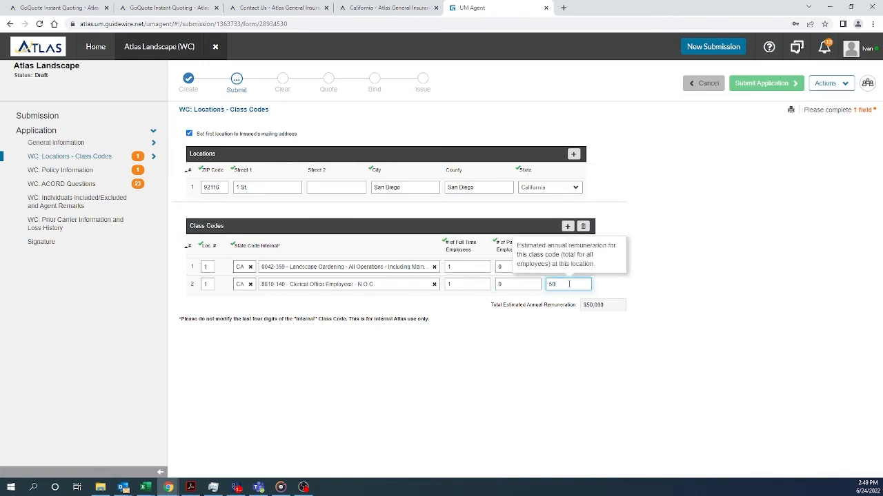
text(000)
key(Tab)
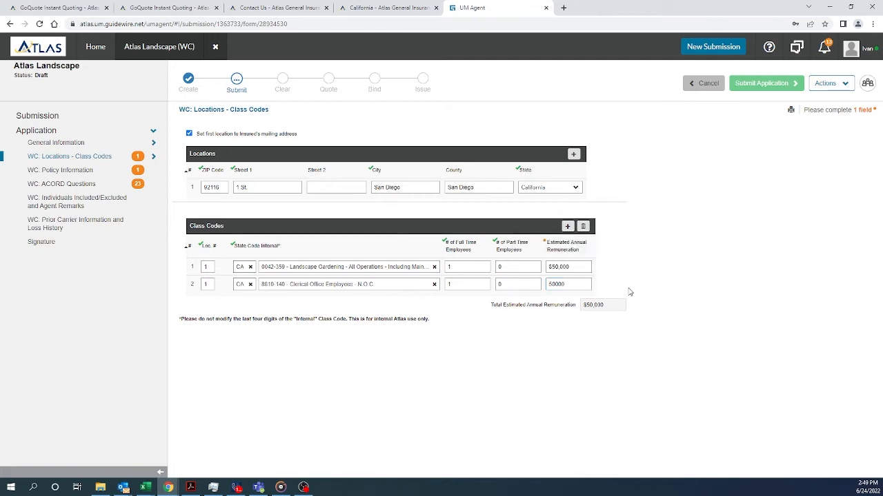
click(665, 254)
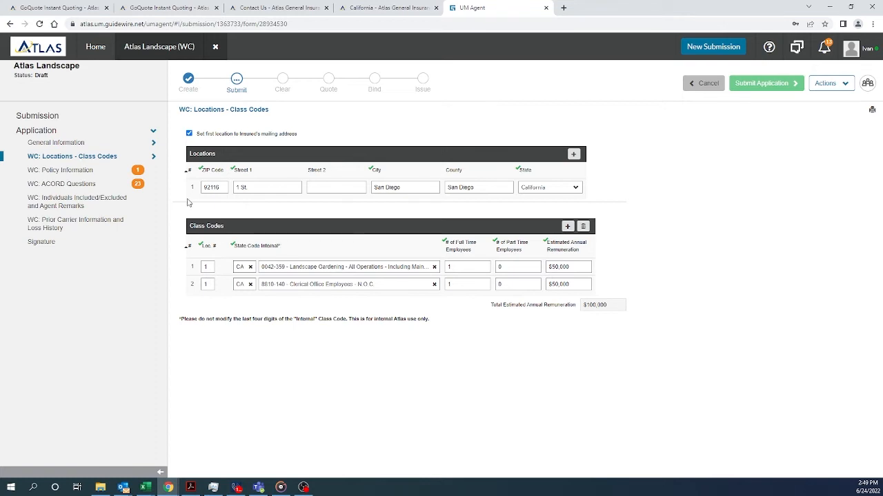
click(73, 172)
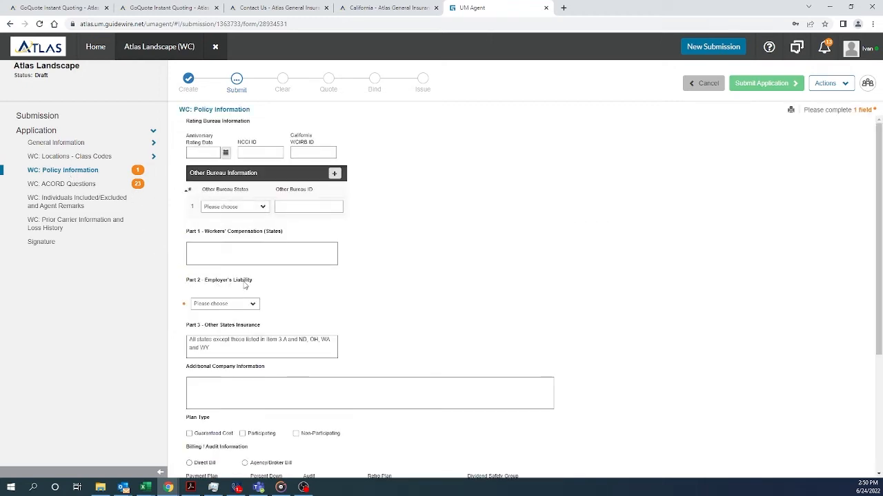
Choose 1000/1000/1000 for the Part 2 Employer's Liability limits
click(255, 308)
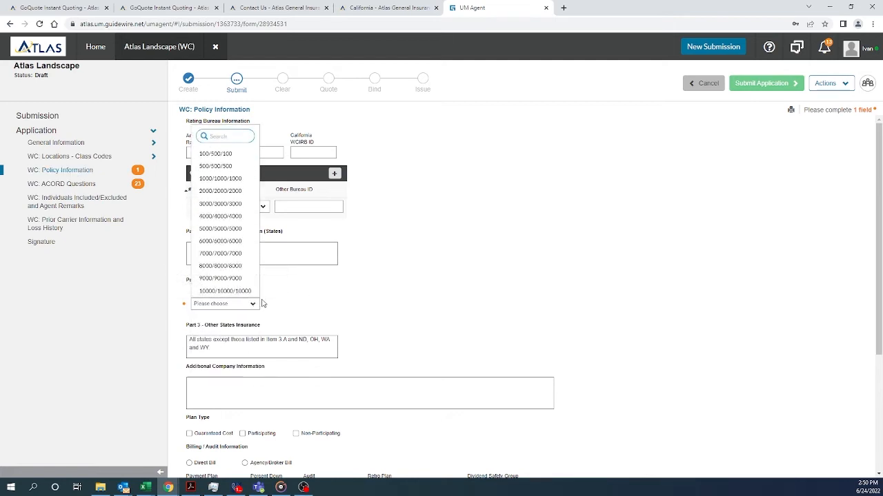
click(235, 181)
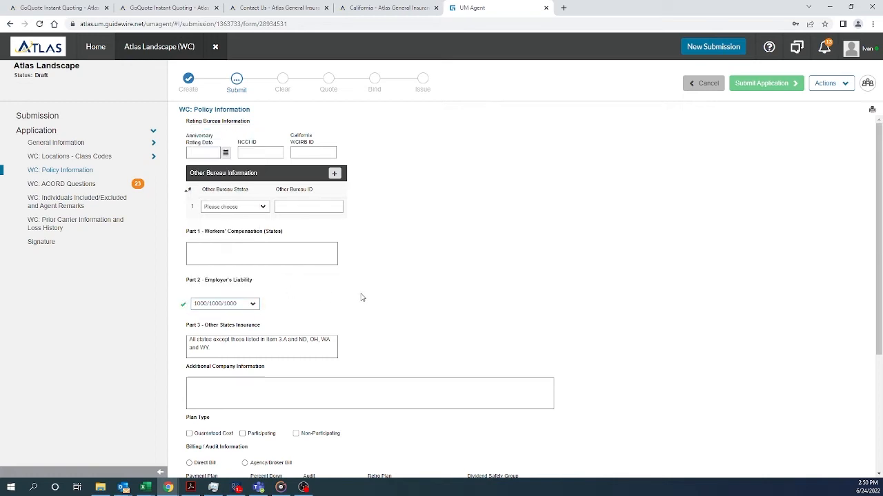
click(69, 187)
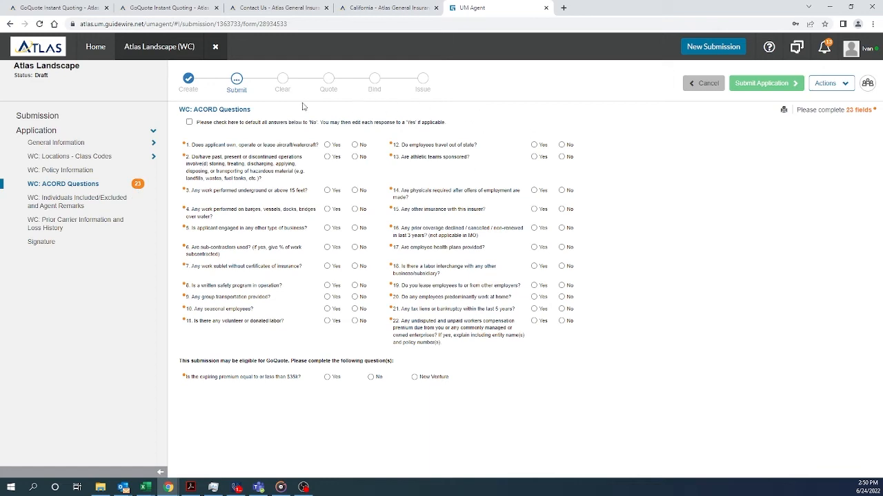
Default ACORD answers to No, answer question 7 Yes explained 'written', and mark New Venture
click(189, 123)
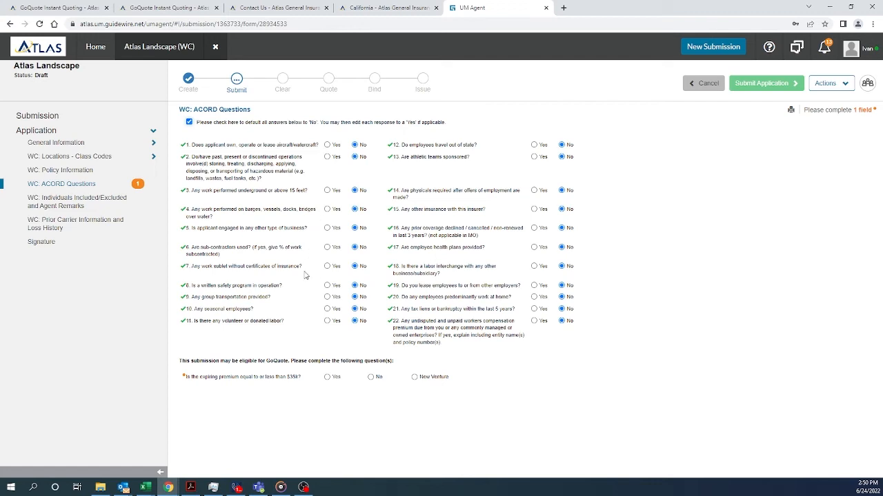
click(328, 267)
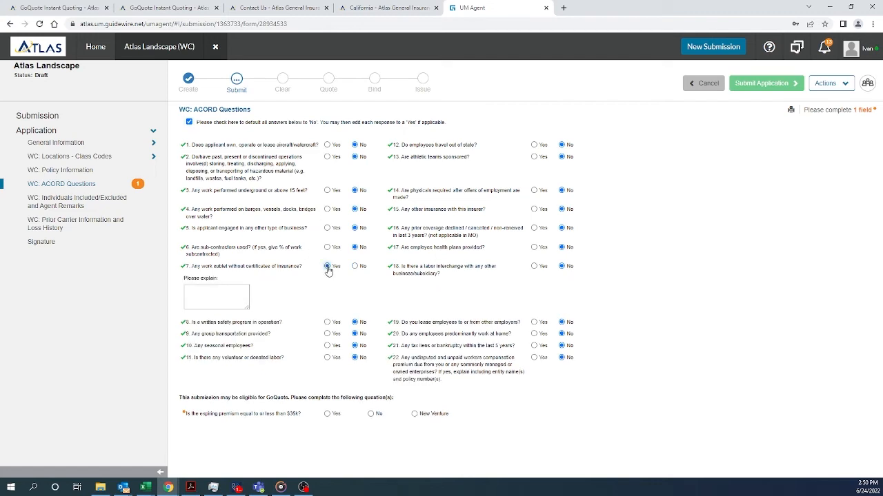
click(209, 289)
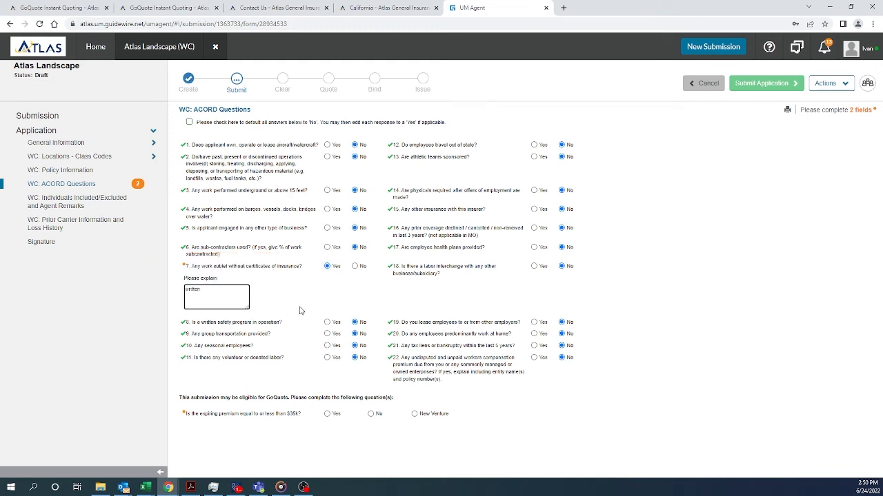
click(321, 301)
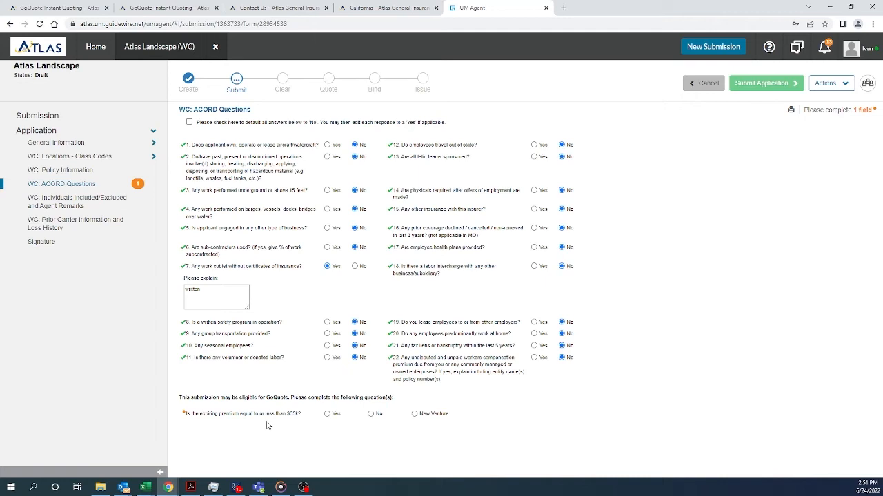
click(372, 414)
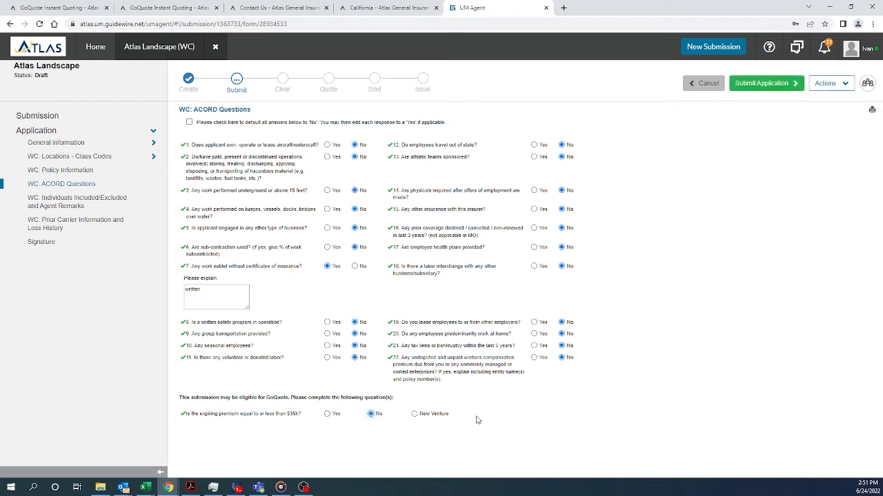
click(414, 414)
Answer Yes on premium ≤$35k, then No from experience mod through part-time payroll questions
click(328, 414)
scroll(545, 404, down, 2)
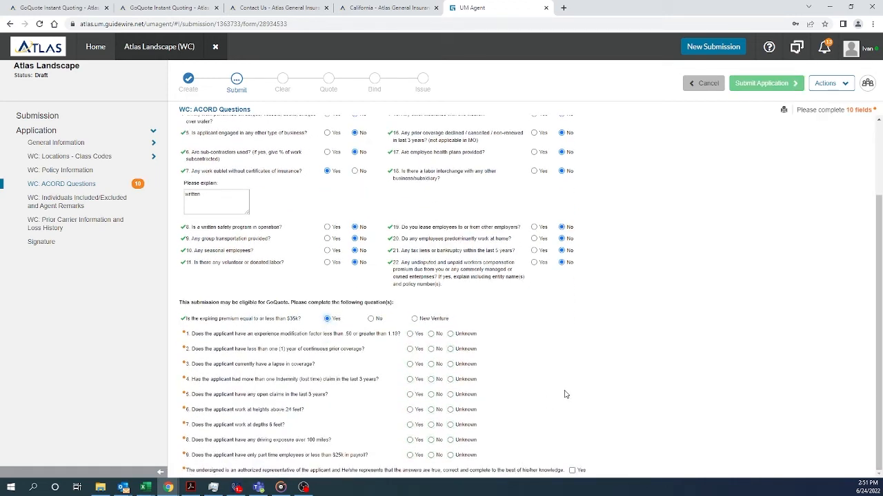
click(431, 335)
click(431, 348)
click(431, 364)
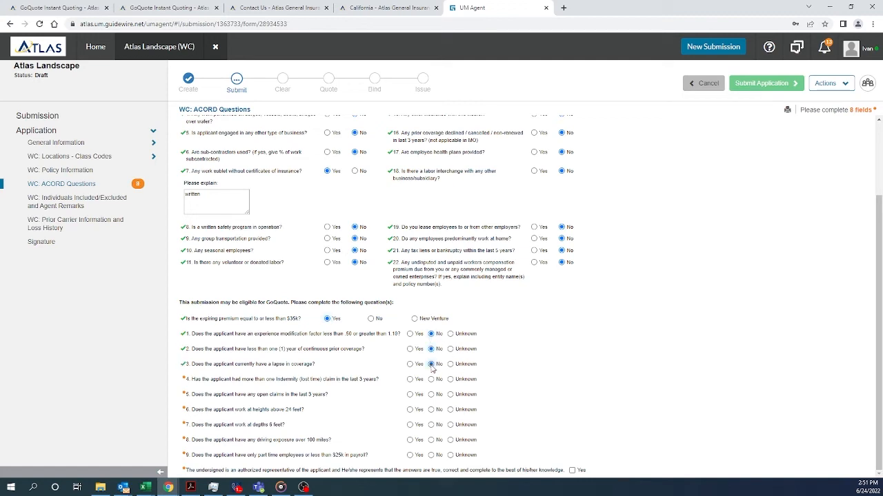
click(431, 379)
click(431, 394)
click(431, 410)
click(431, 424)
click(431, 440)
click(431, 456)
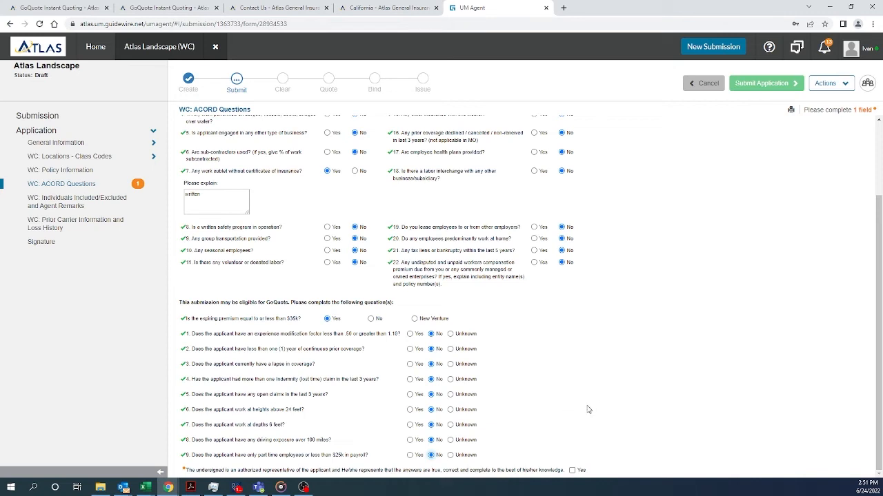
Attest the ACORD answers as true, enter the representative's first and last name, and submit the application
click(571, 471)
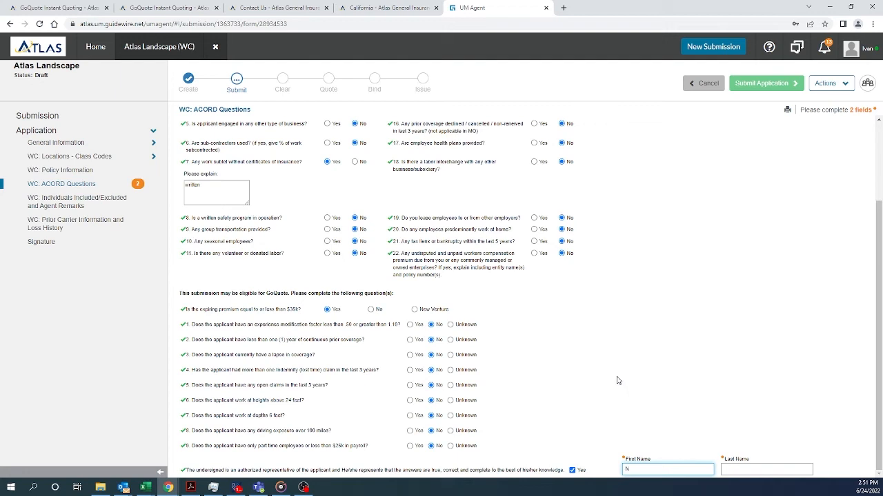
key(Tab)
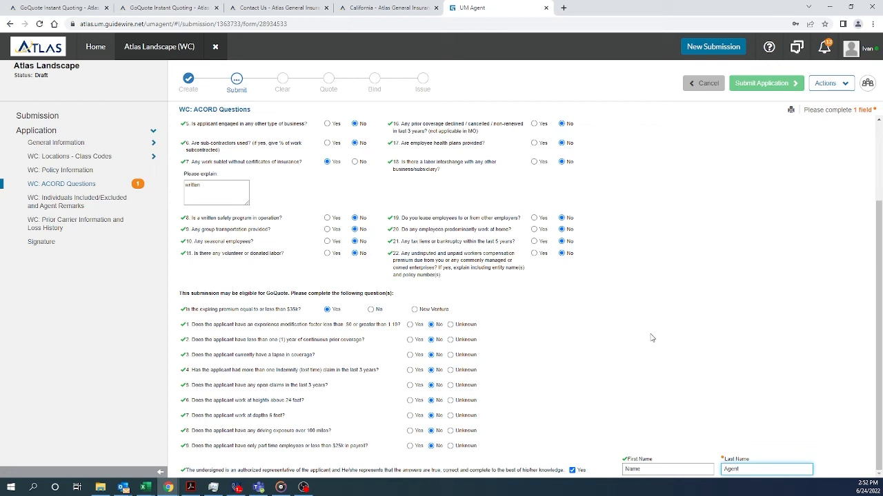
click(733, 394)
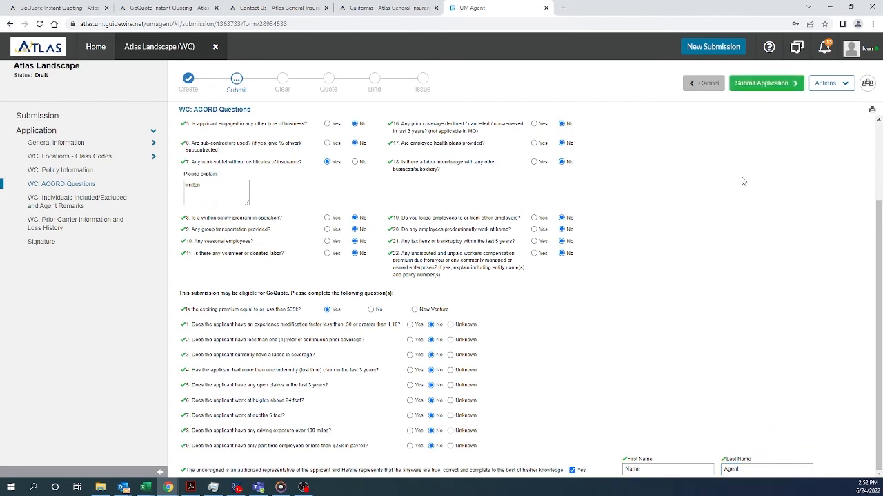
click(759, 89)
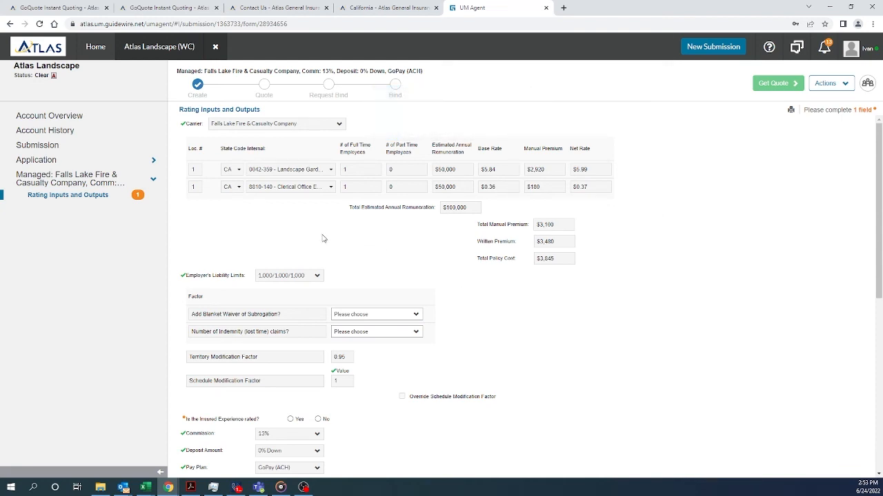
Review the $3,845 rating results and answer No to 'Is the Insured Experience rated?'
scroll(276, 230, down, 2)
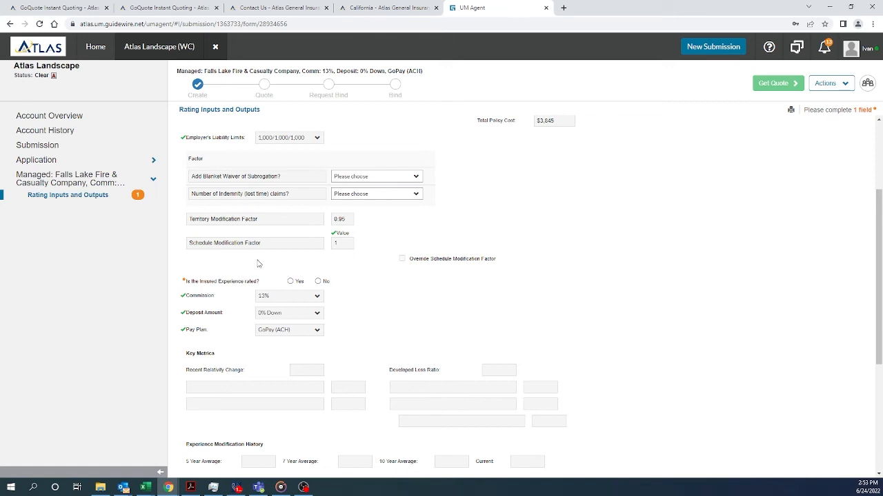
click(290, 283)
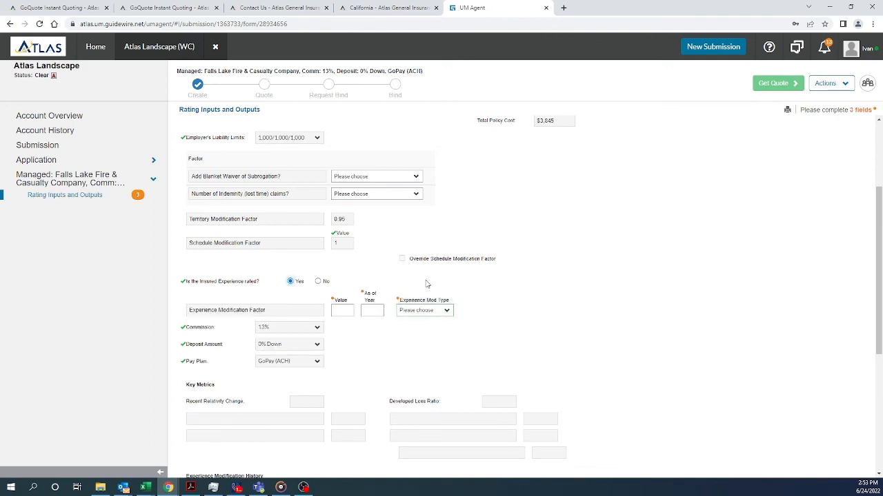
click(319, 282)
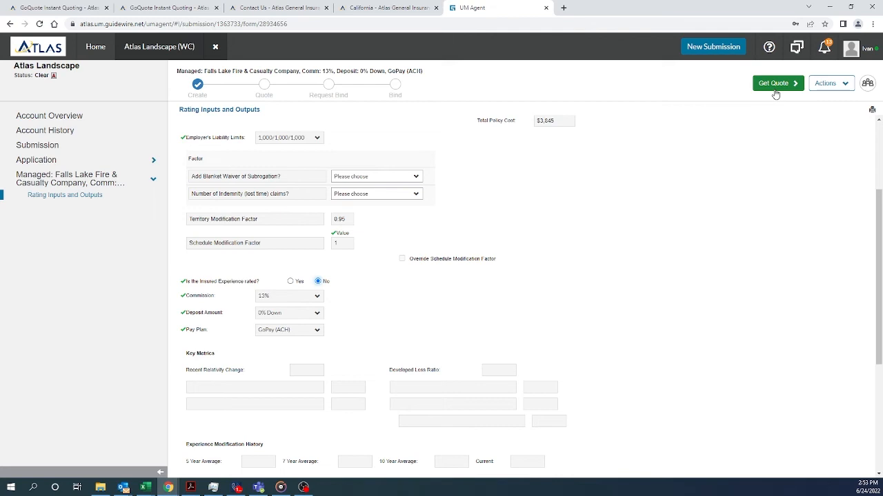
Answer Yes to experience rated, entering mod value .80, As of Year 2022, and mod type Final
click(290, 282)
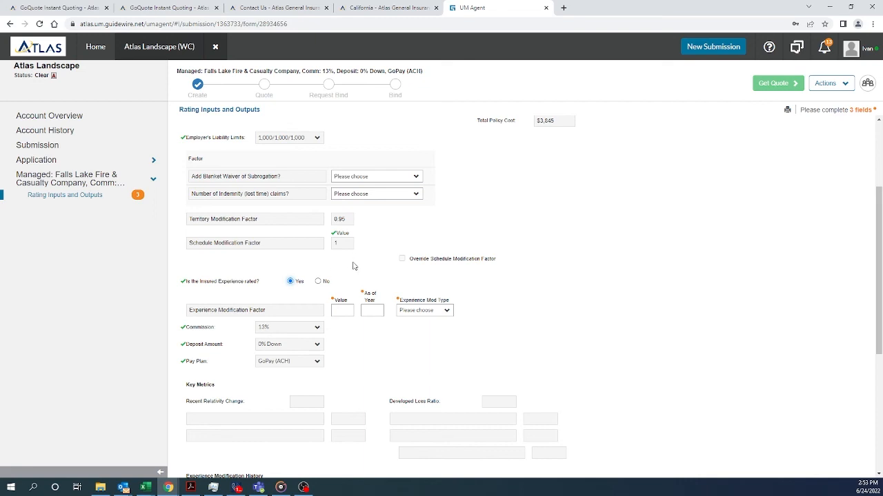
click(335, 312)
key(Tab)
click(448, 311)
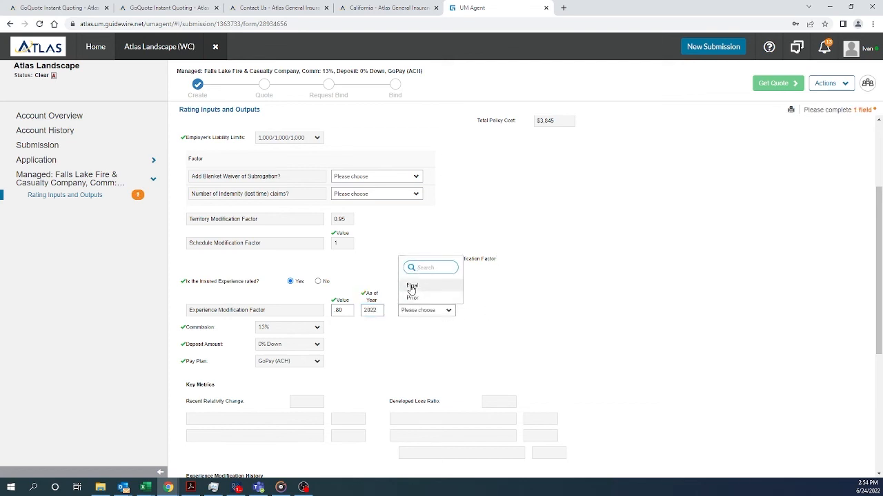
click(411, 284)
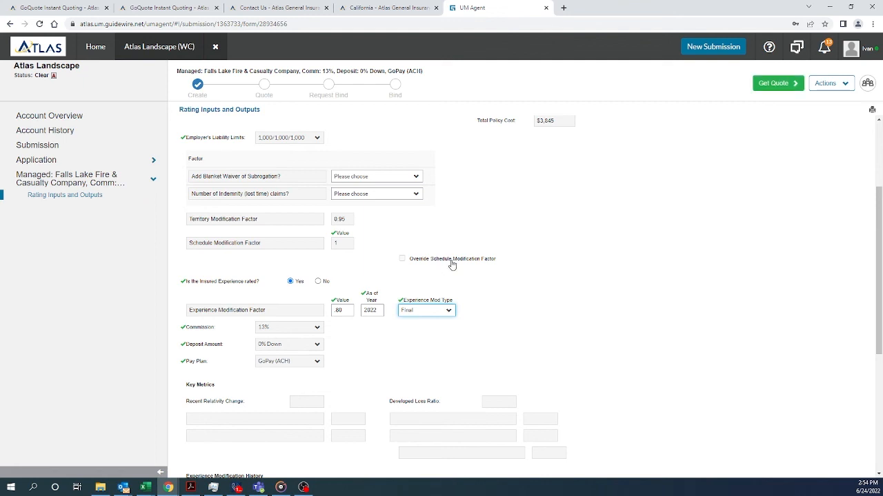
click(476, 275)
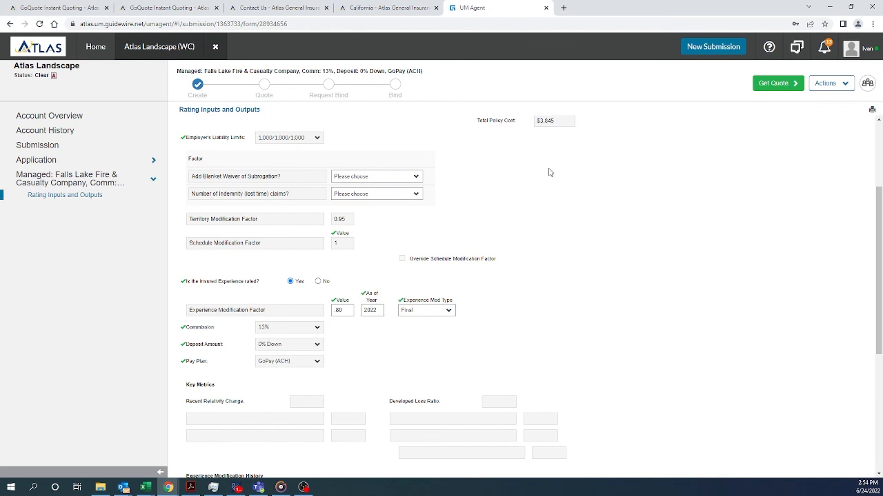
Open the Atlas Landscape submission details and choose New > File in its Collaboration panel
click(33, 147)
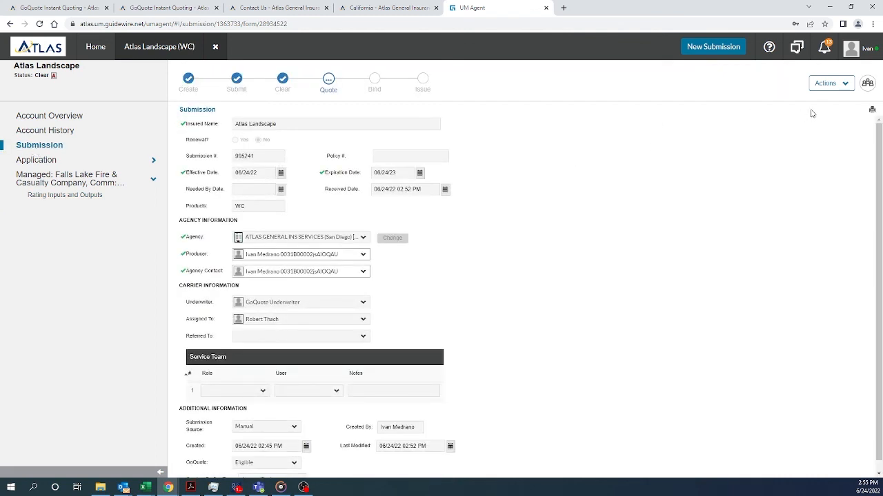
click(867, 86)
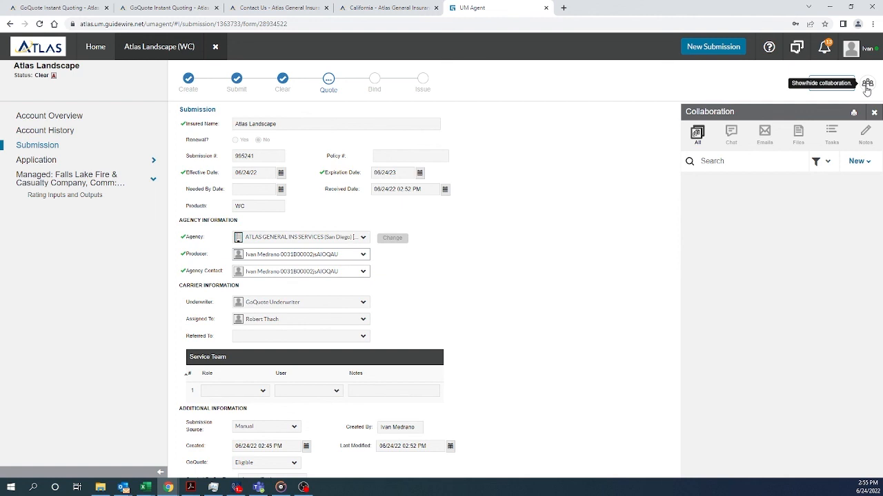
click(858, 164)
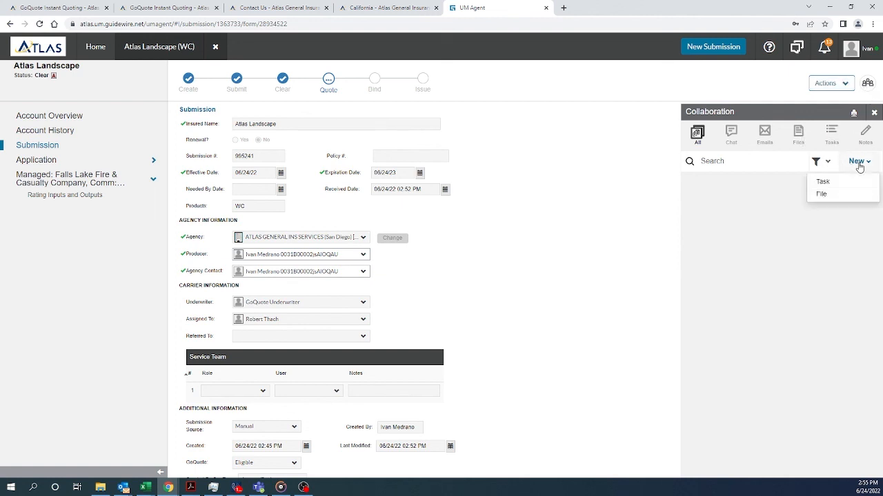
click(822, 194)
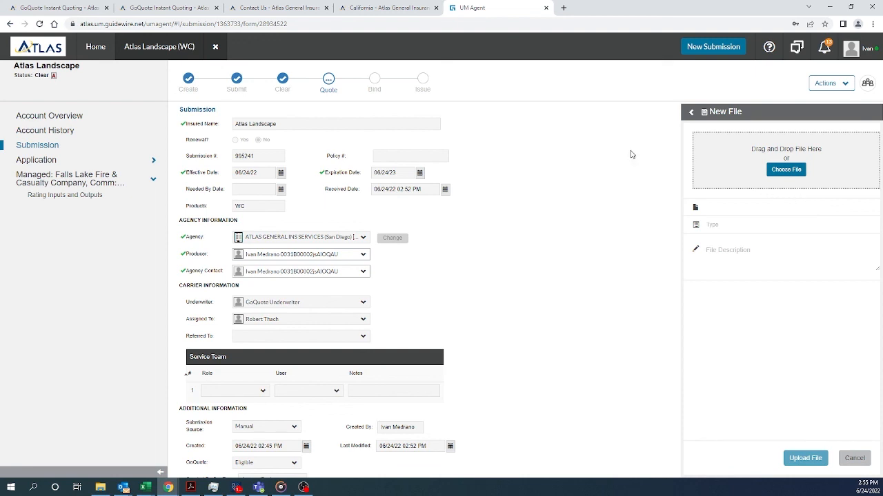